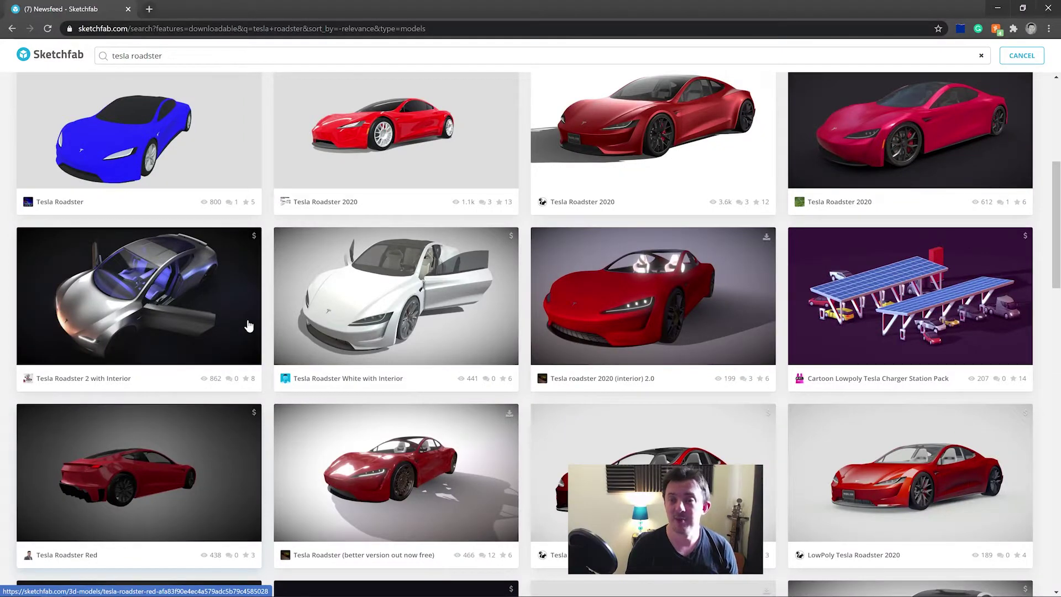
scroll(421, 320, "up", 3)
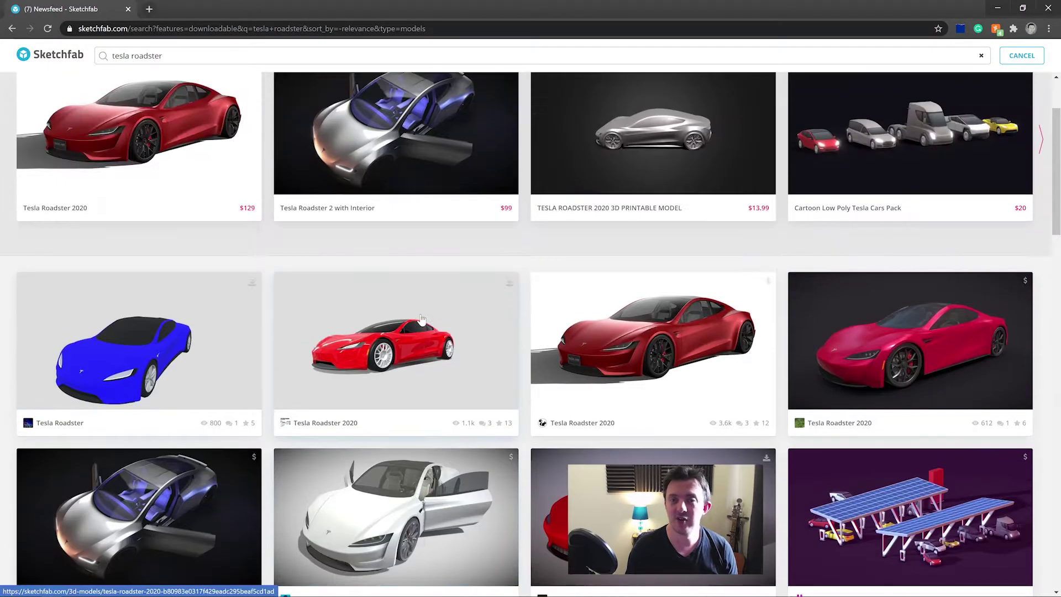
scroll(362, 301, "down", 2)
scroll(313, 421, "down", 2)
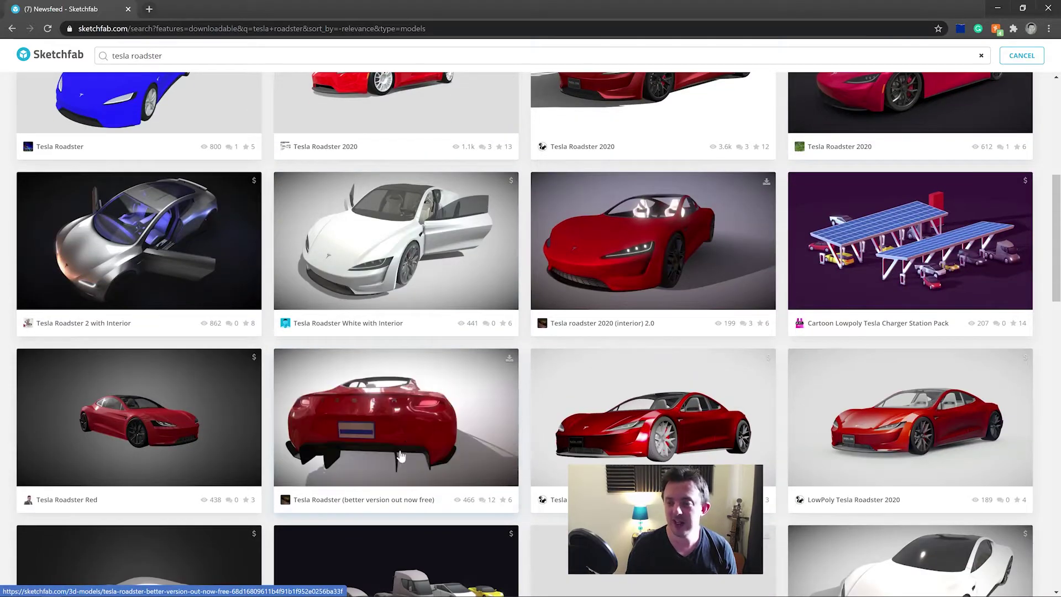
- Open the 'Tesla Roadster (better version out now free)' preview on Sketchfab and orbit to side and front views
left_click(377, 500)
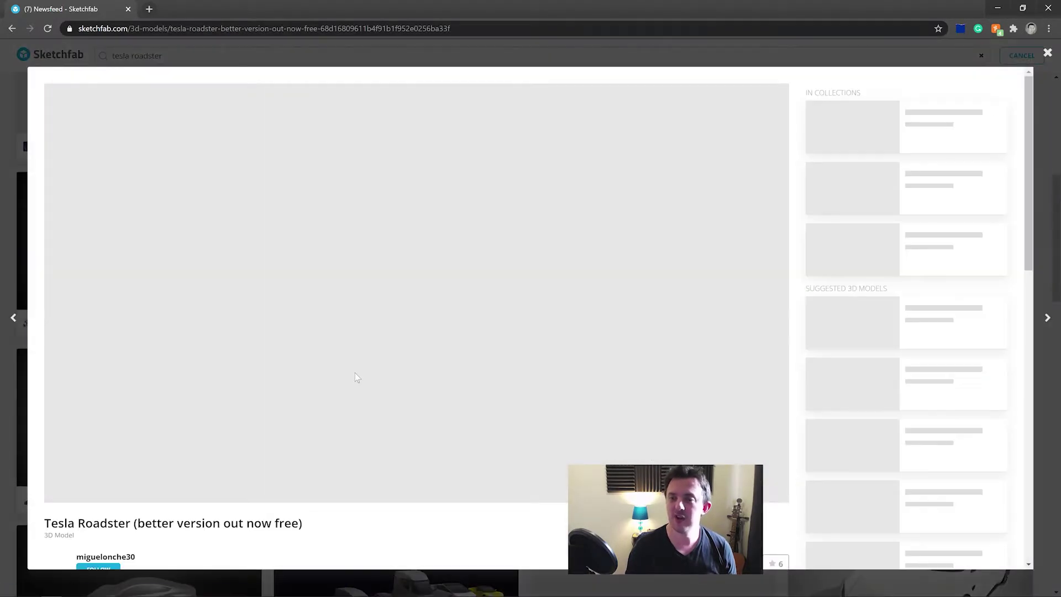
scroll(283, 368, "down", 1)
scroll(283, 367, "down", 1)
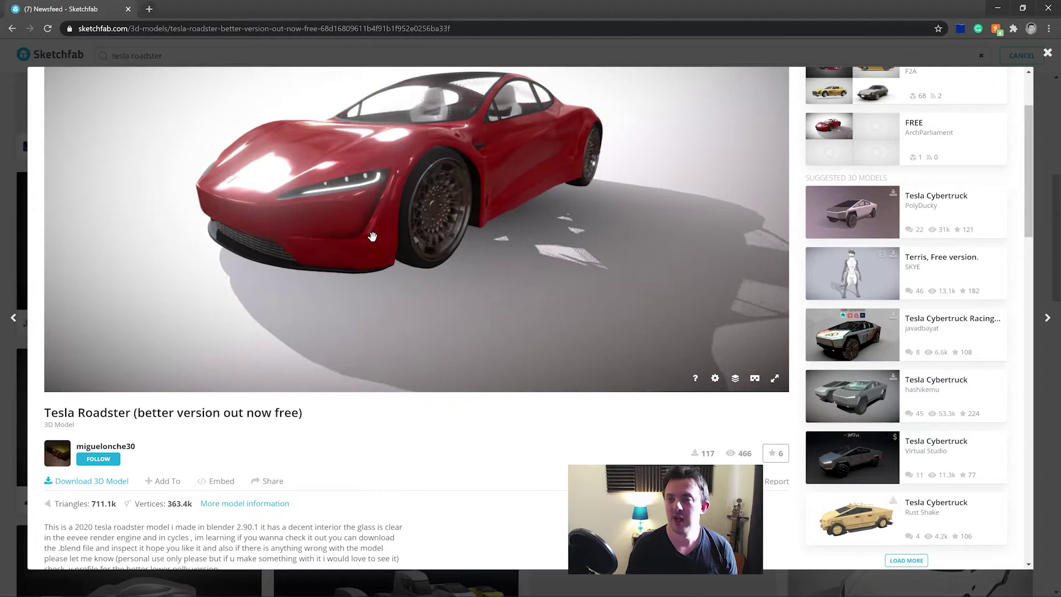
mouse_move(464, 273)
left_mouse_down()
mouse_move(535, 257)
mouse_move(392, 249)
left_mouse_up()
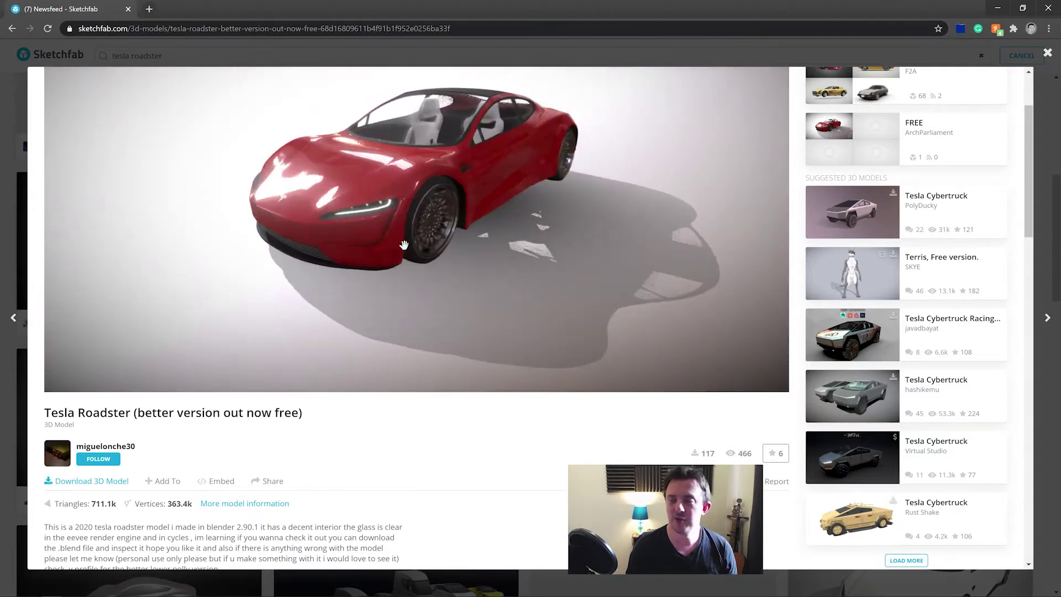
mouse_move(394, 250)
left_mouse_down()
mouse_move(454, 223)
mouse_move(505, 233)
mouse_move(500, 246)
left_mouse_up()
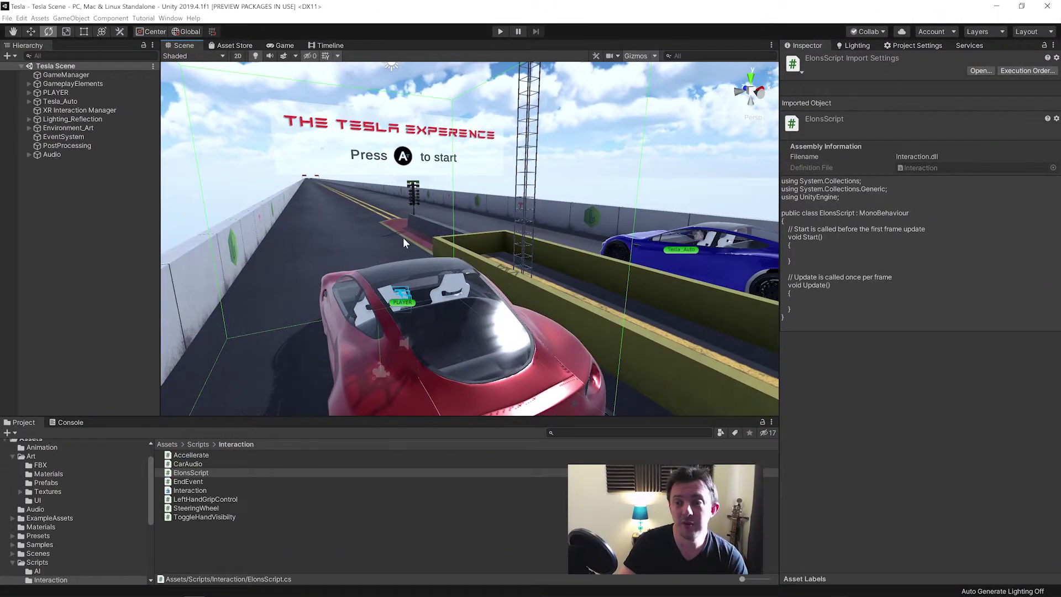
scroll(428, 245, "down", 5)
scroll(453, 252, "up", 3)
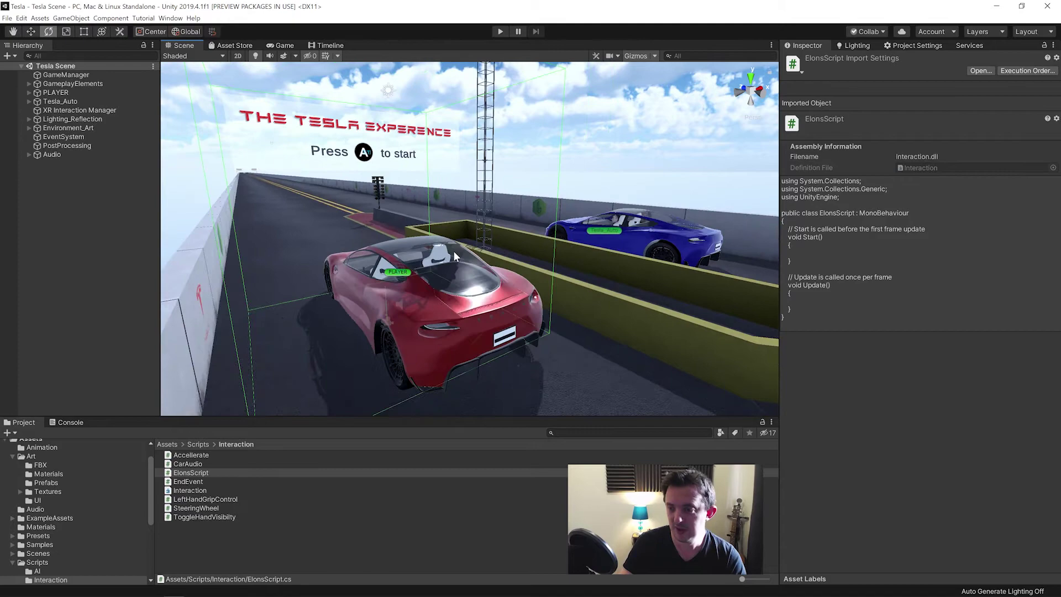
scroll(439, 287, "up", 2)
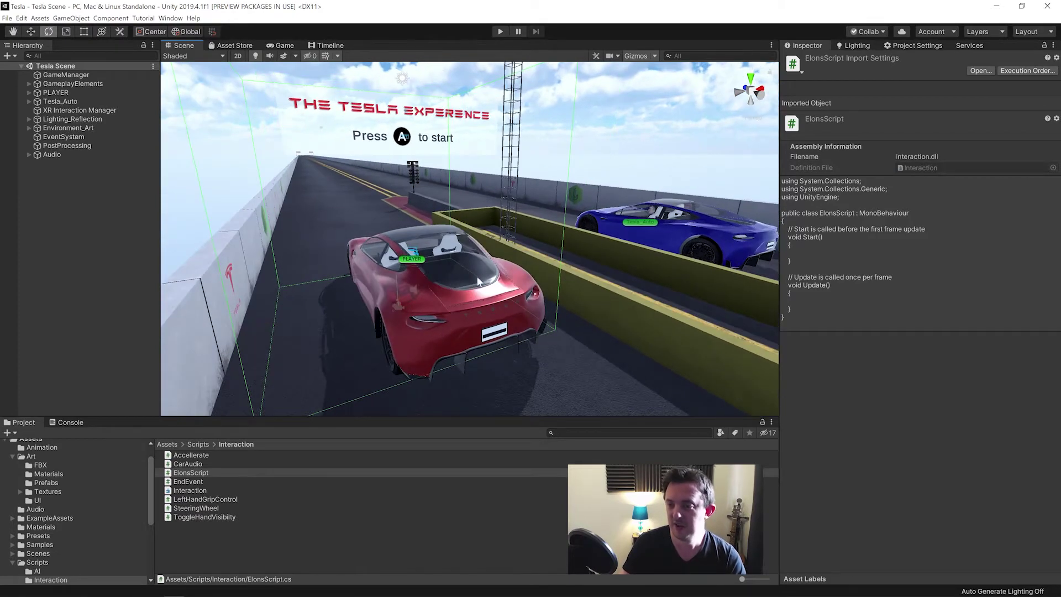
scroll(692, 226, "up", 3)
- Orbit around the red and blue cars, select then deselect GroundPlane (1), and collapse Track
left_click_drag(691, 223, 315, 130, "alt")
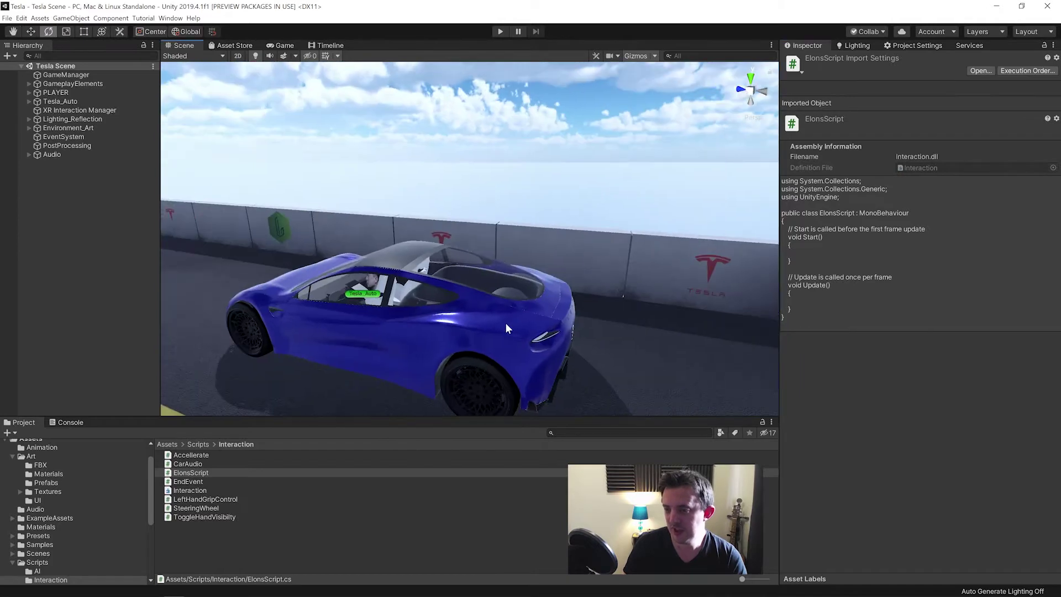
left_click_drag(606, 326, 735, 241, "alt")
scroll(589, 279, "up", 4)
scroll(594, 279, "up", 2)
scroll(594, 279, "down", 3)
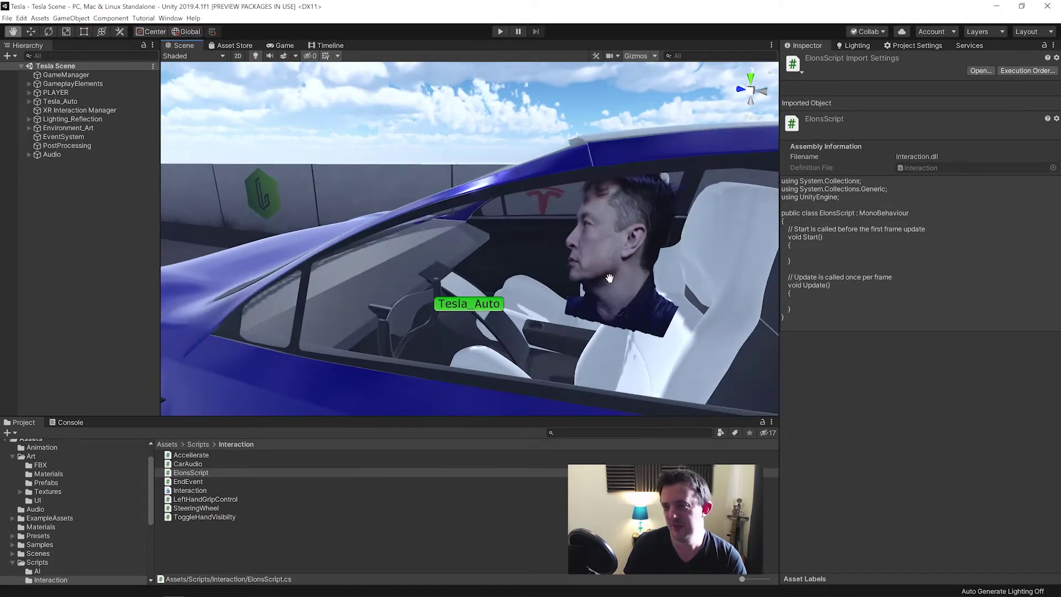
scroll(626, 277, "down", 3)
left_click_drag(626, 277, 524, 293, "alt")
left_click(211, 131)
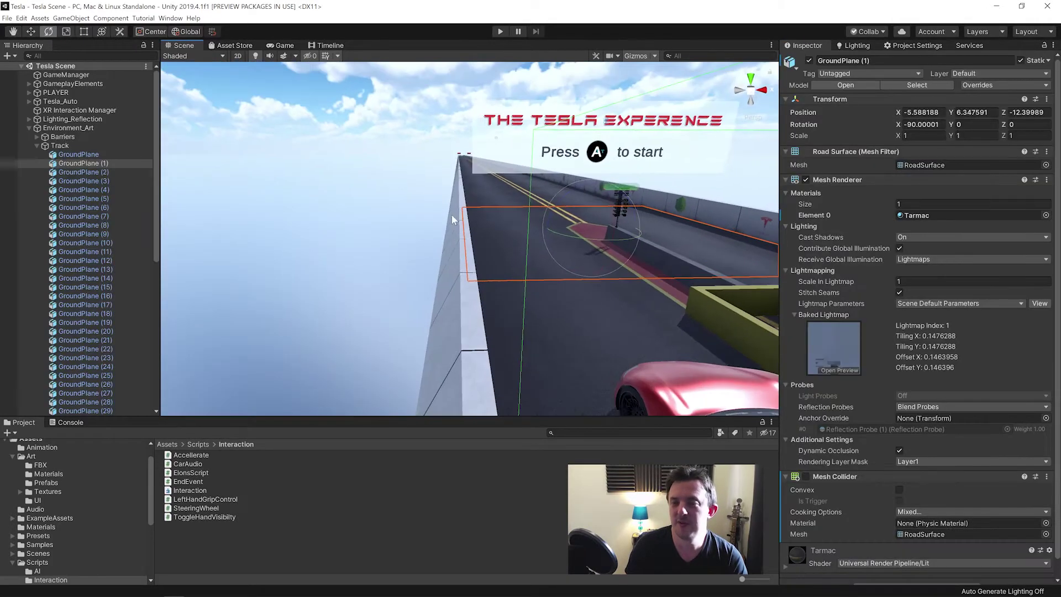
left_click_drag(211, 131, 611, 181, "alt")
left_click(611, 181)
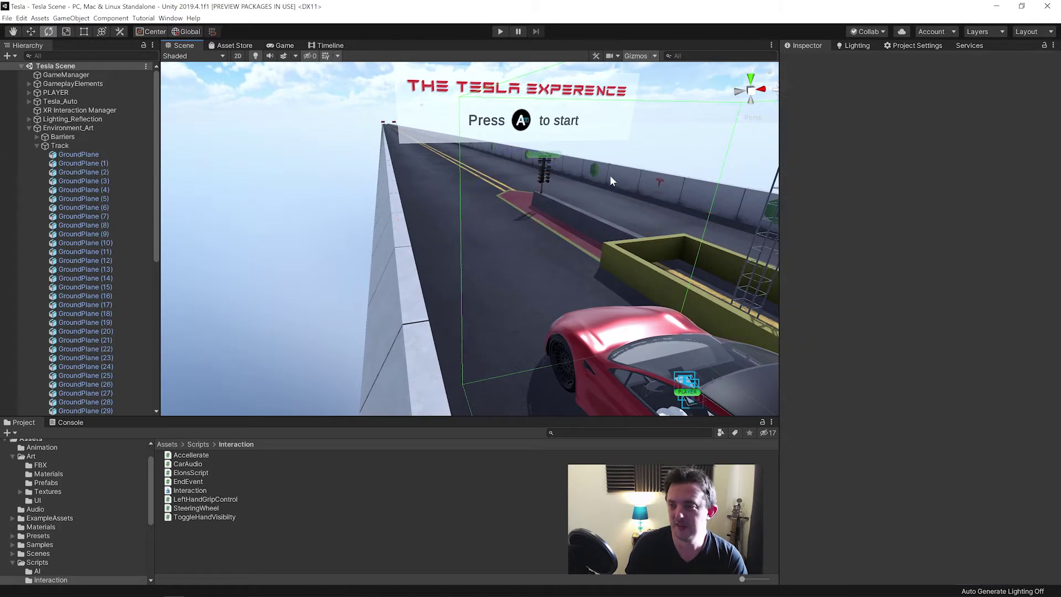
left_click(37, 145)
- Inspect the countdown light, barrier and track from above, then fly around both cars
mouse_move(671, 287)
left_mouse_down("alt")
mouse_move(672, 317)
mouse_move(572, 322)
mouse_move(541, 300)
left_mouse_up("alt")
scroll(518, 302, "down", 3)
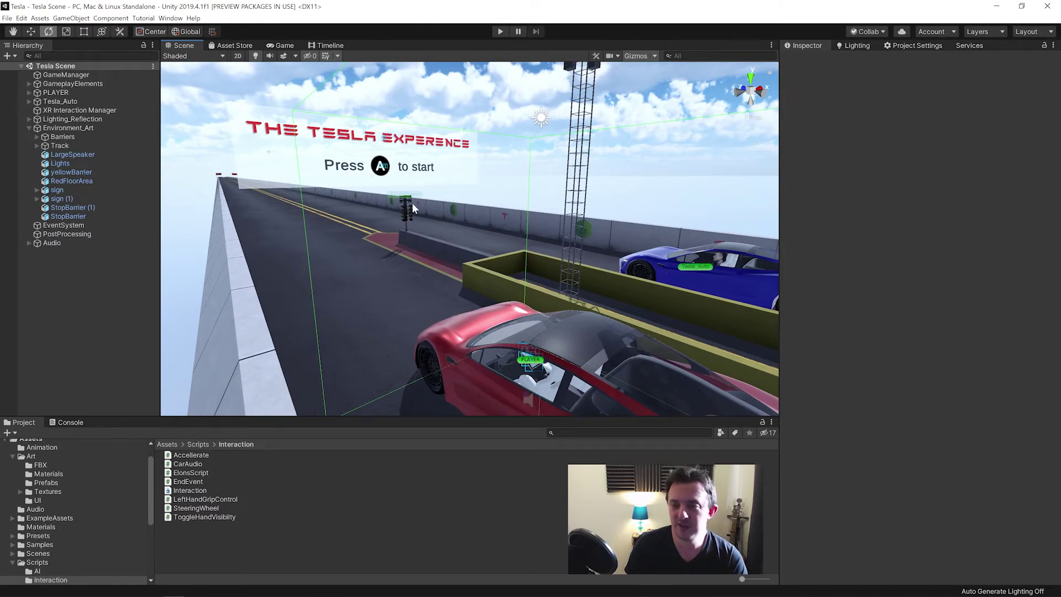
scroll(412, 202, "up", 4)
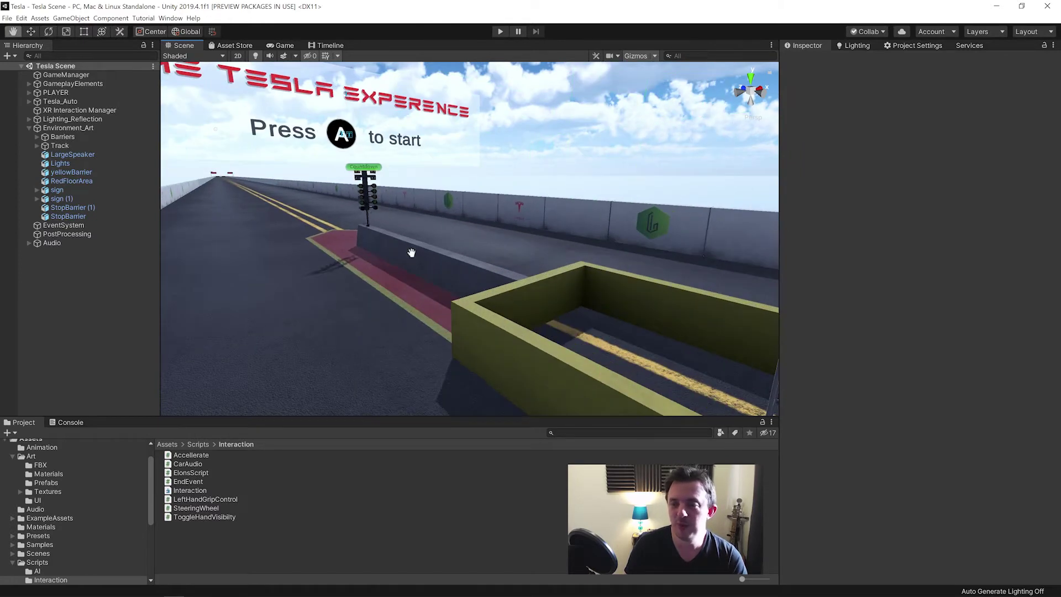
middle_click_drag(411, 252, 502, 298)
mouse_move(391, 238)
left_mouse_down("alt")
mouse_move(540, 298)
mouse_move(428, 203)
mouse_move(467, 246)
mouse_move(527, 210)
left_mouse_up("alt")
scroll(429, 203, "up", 1)
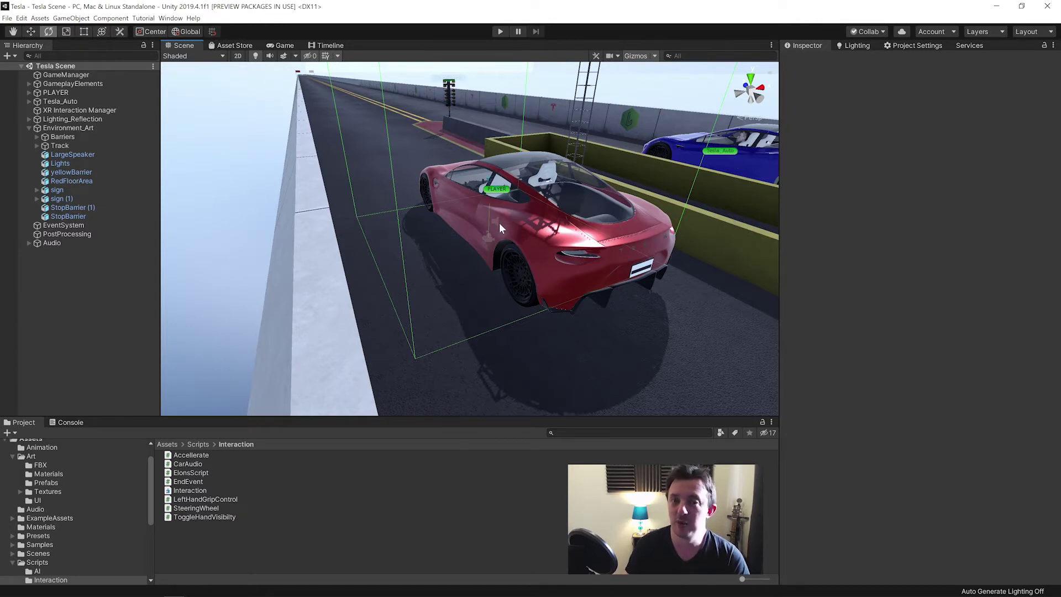
right_click_drag(499, 223, 537, 197)
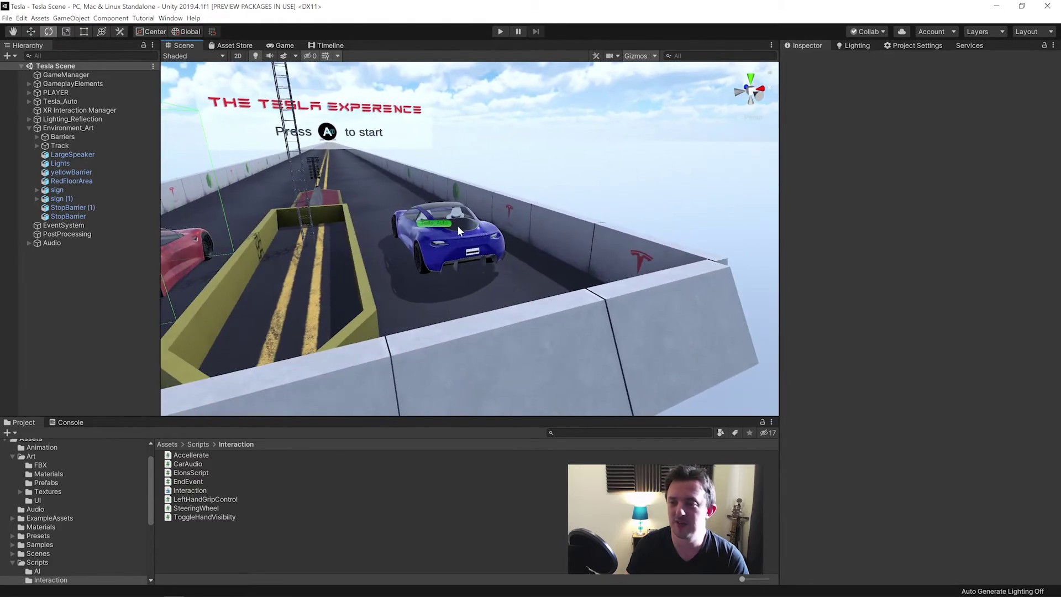
right_click_drag(488, 246, 372, 214)
scroll(433, 212, "up", 2)
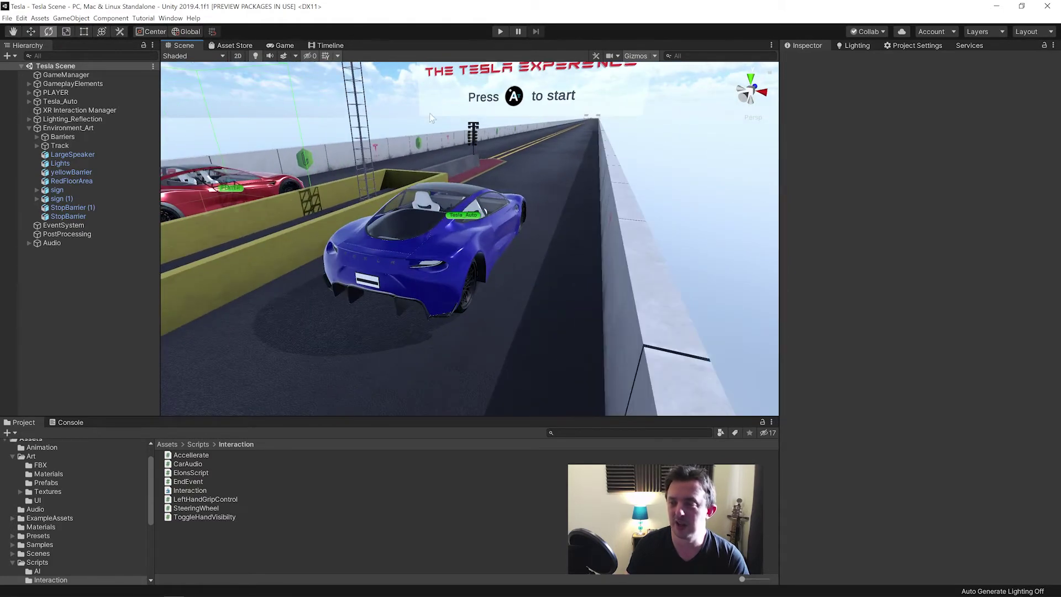
- Enter Play mode to run the drag race from the red car's driver view
left_click(498, 32)
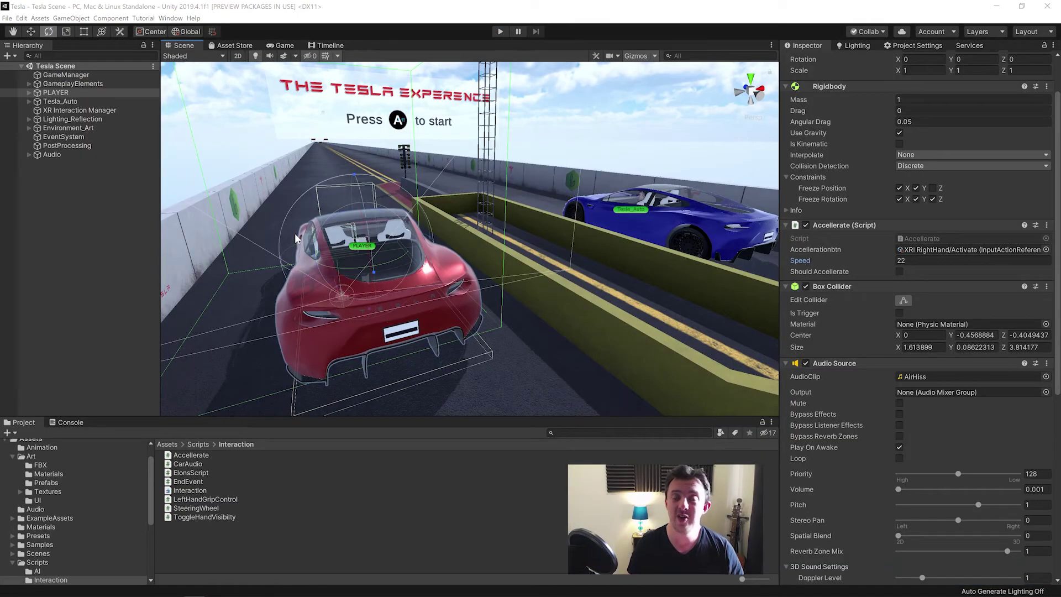
right_click_drag(460, 286, 508, 278)
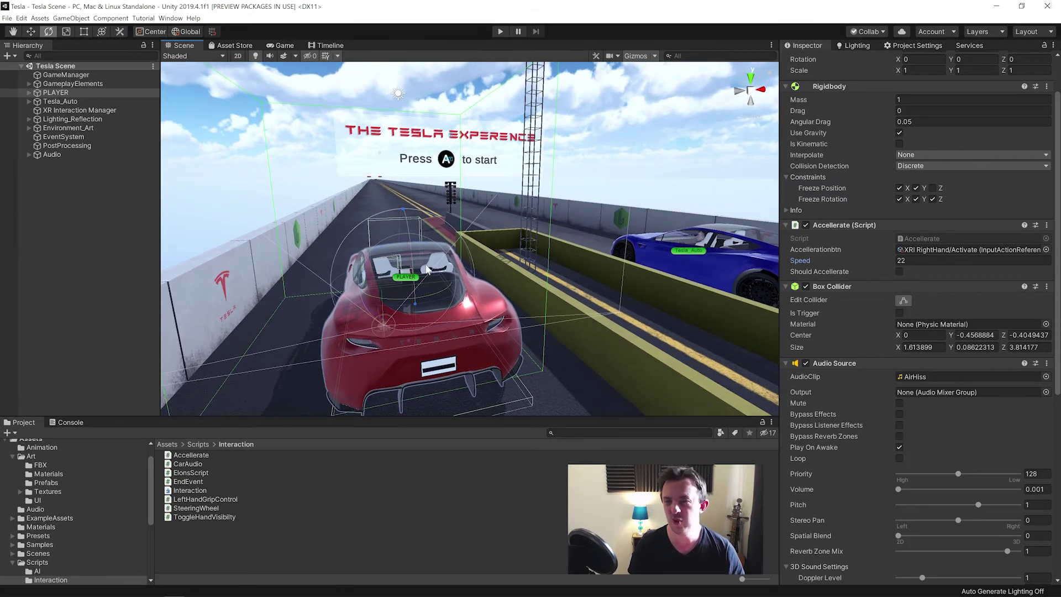
right_click_drag(428, 269, 444, 124)
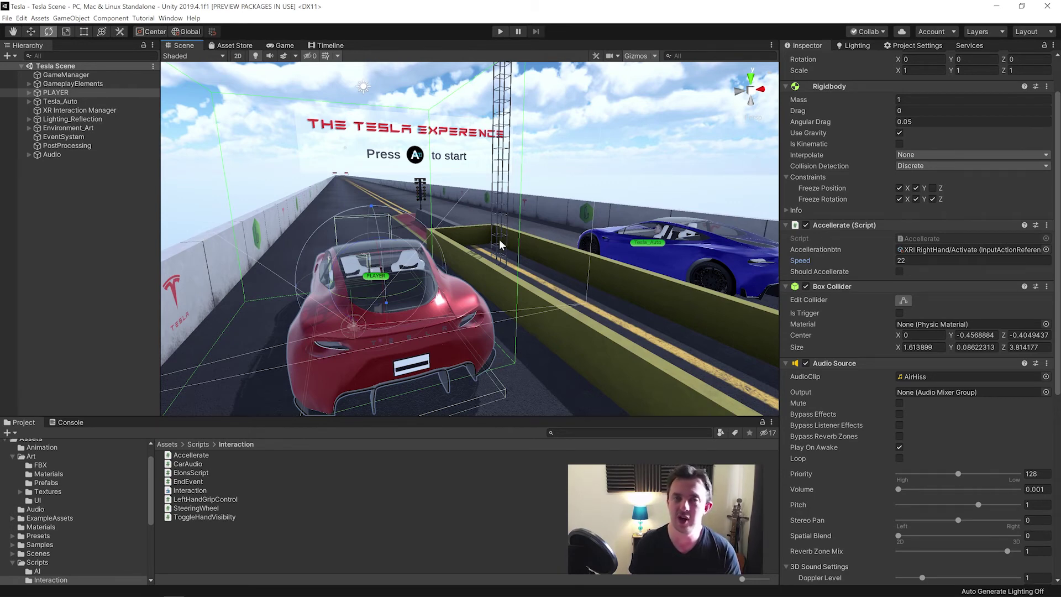
left_click_drag(499, 239, 405, 259, "alt")
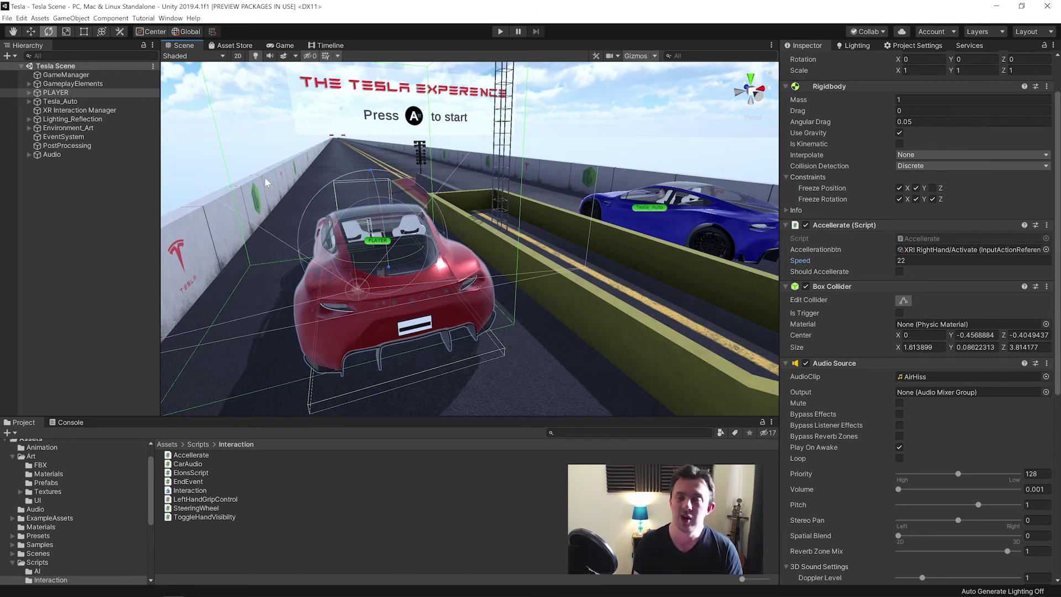
mouse_move(484, 262)
left_mouse_down("alt")
mouse_move(476, 282)
mouse_move(334, 243)
left_mouse_up("alt")
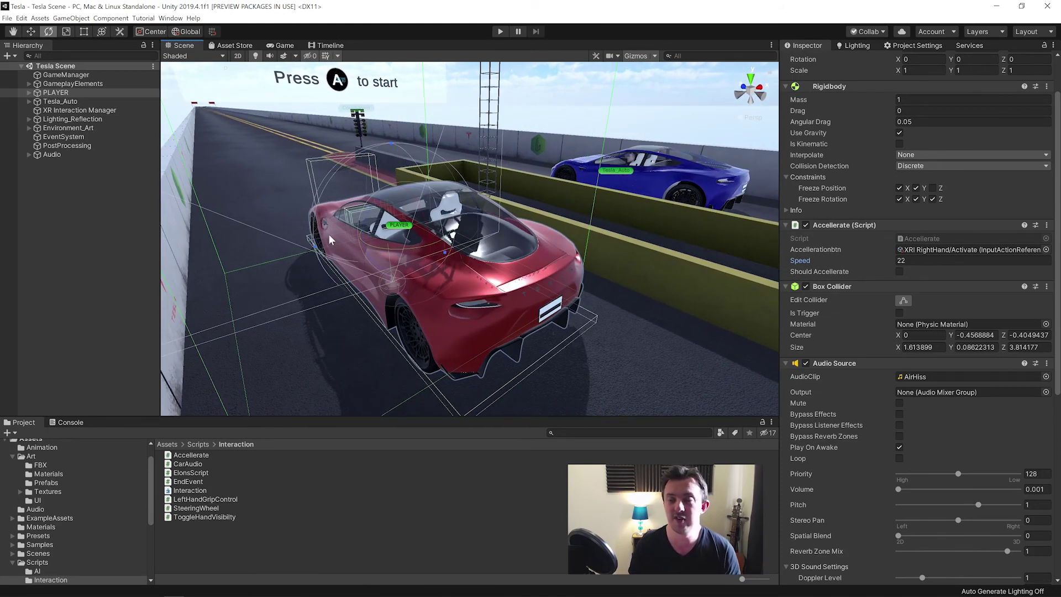
scroll(329, 234, "up", 2)
scroll(358, 283, "up", 2)
mouse_move(334, 286)
left_mouse_down("alt")
mouse_move(386, 280)
mouse_move(380, 318)
left_mouse_up("alt")
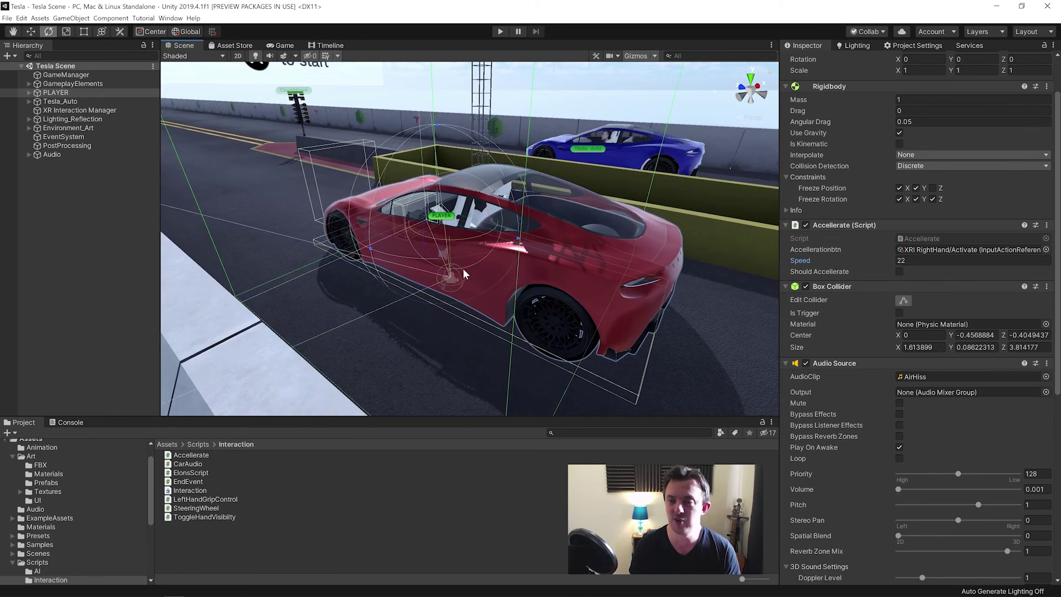